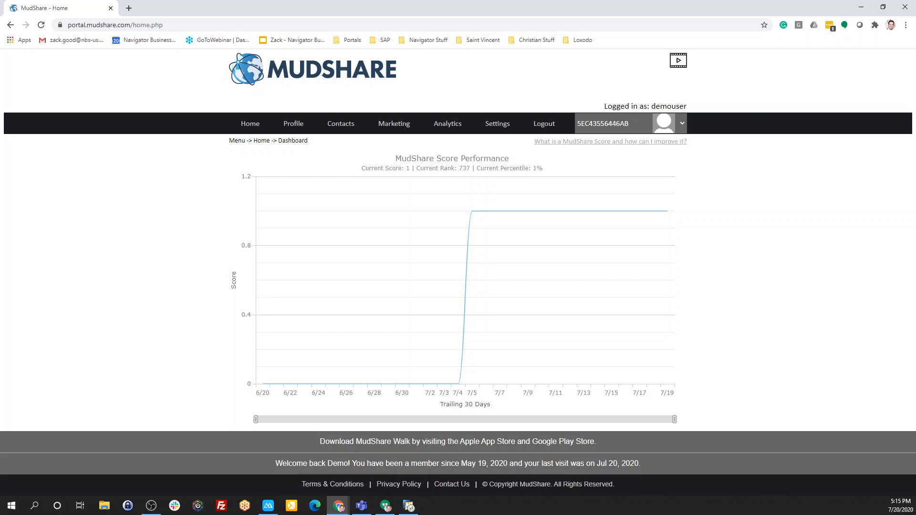
Start a new survey campaign from the survey campaigns page and name it Walkbook1
{"action": "mouse_move", "coordinate": [388, 125]}
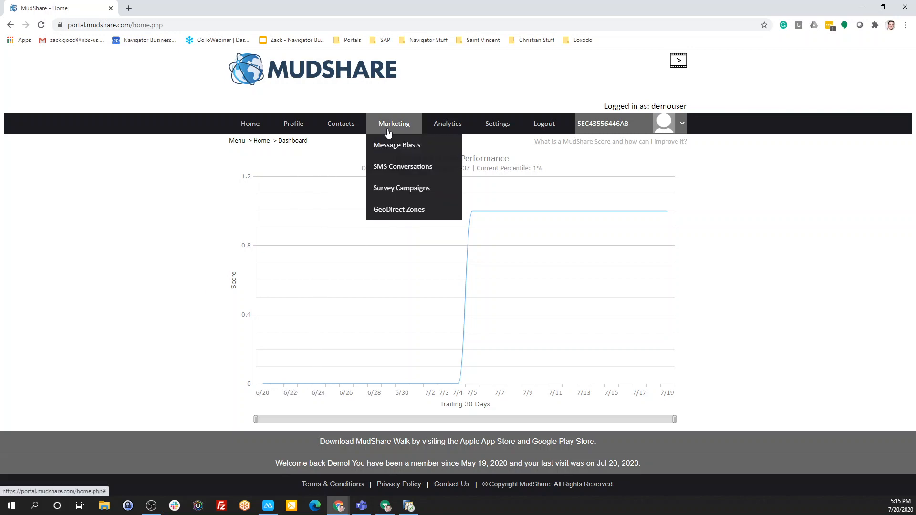
{"action": "left_click", "coordinate": [390, 189]}
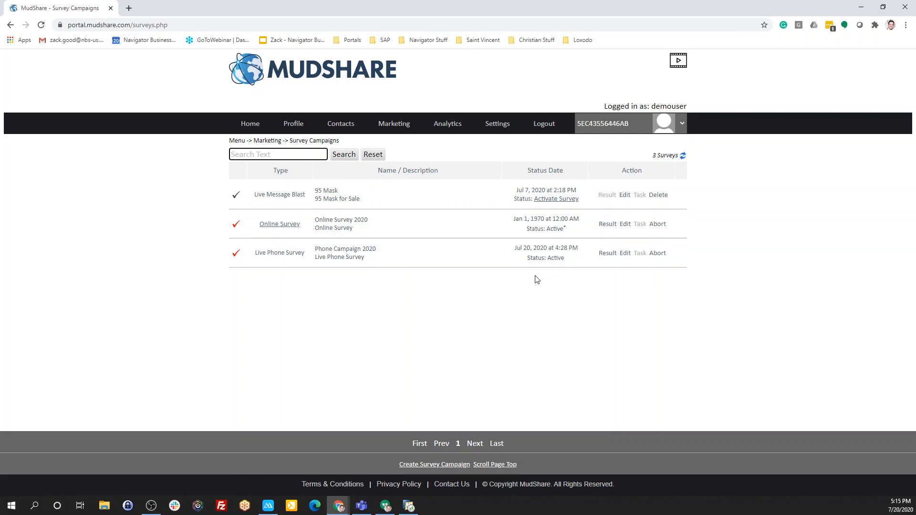
{"action": "left_click", "coordinate": [451, 465]}
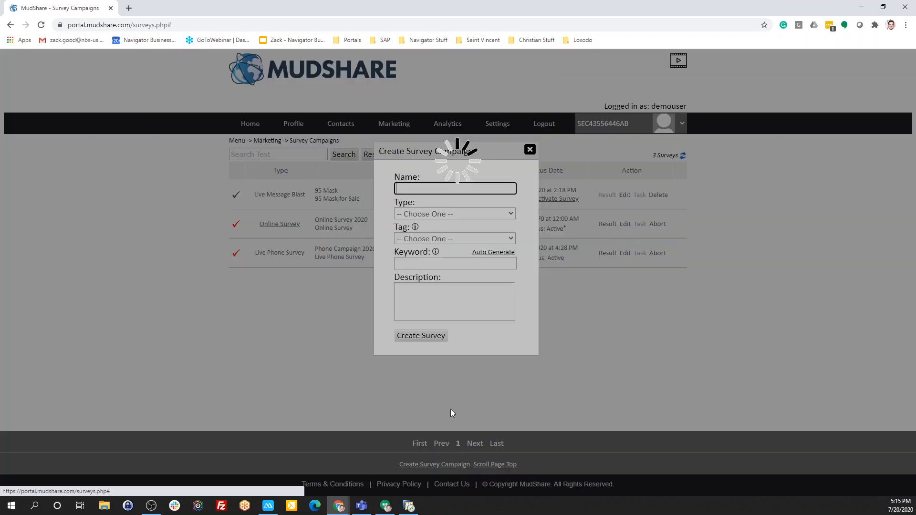
{"action": "left_click", "coordinate": [437, 188]}
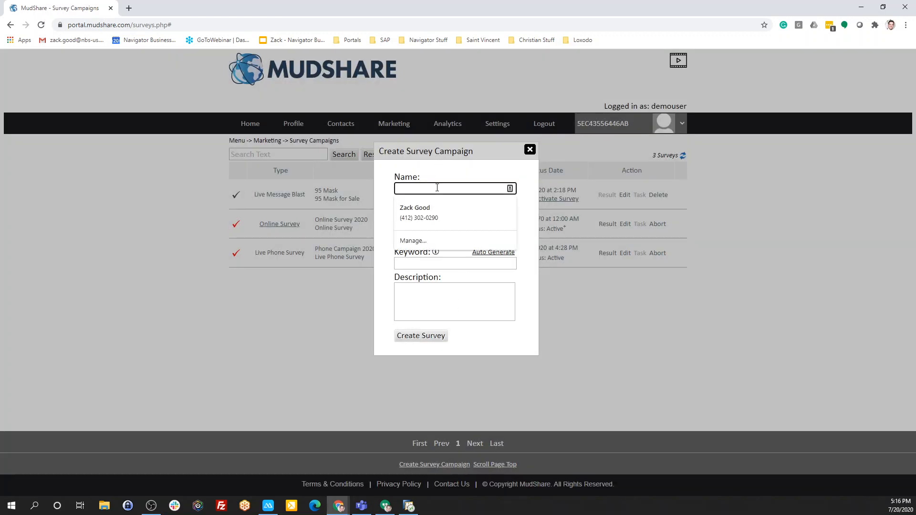
{"action": "type", "text": "Walkbook1"}
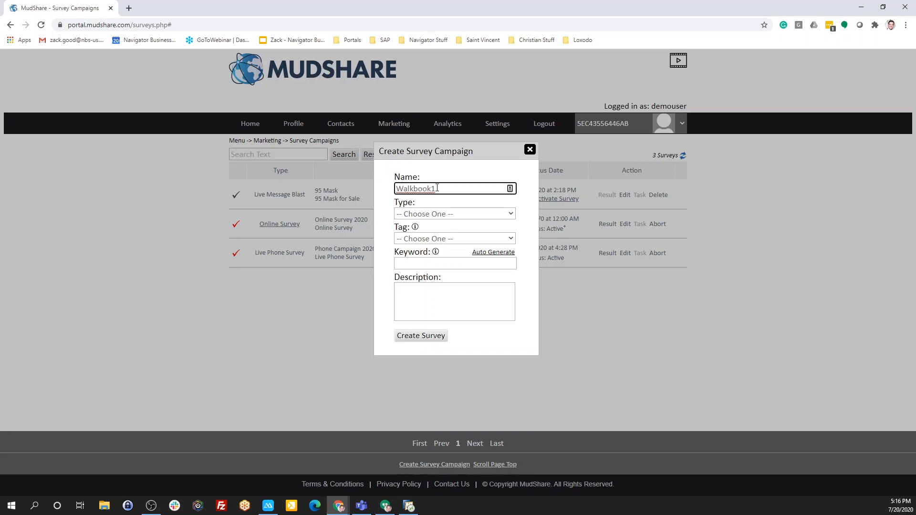
Set the campaign's type to In-Person Survey and its tag to Group1
{"action": "left_click", "coordinate": [438, 214]}
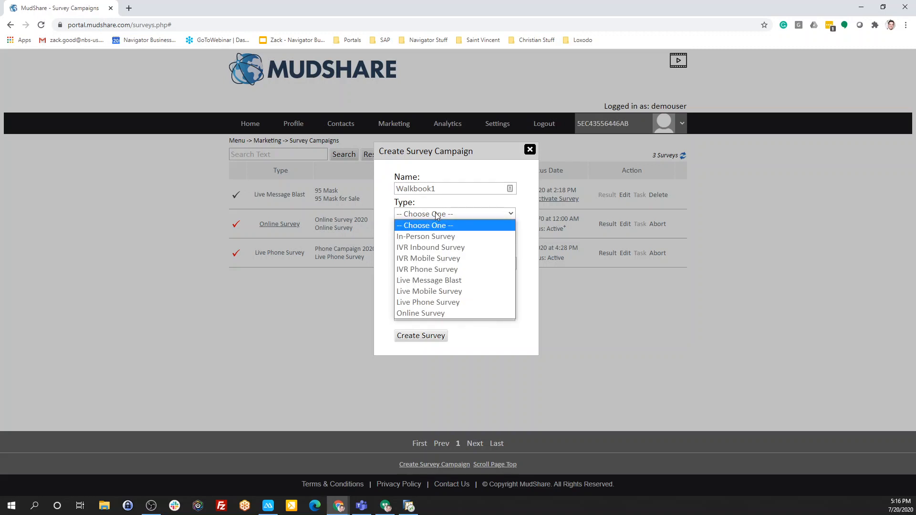
{"action": "left_click", "coordinate": [440, 238]}
{"action": "left_click", "coordinate": [441, 238]}
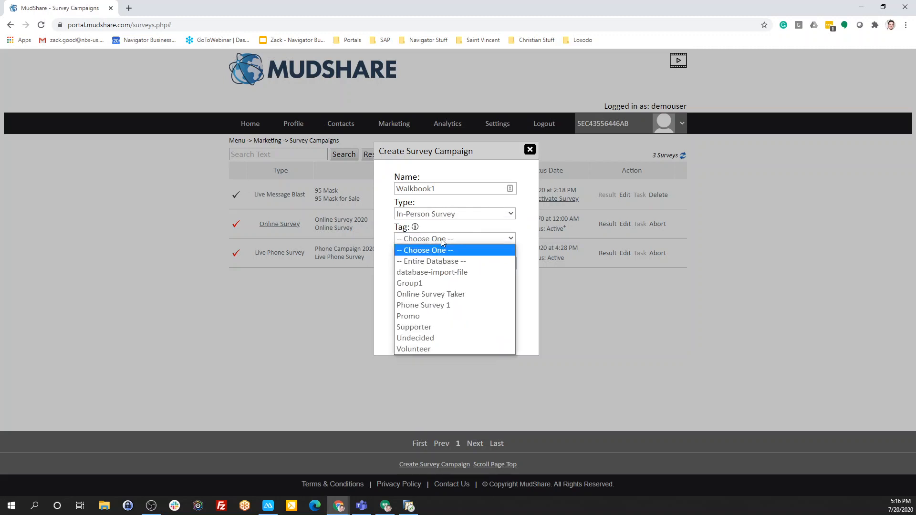
{"action": "left_click", "coordinate": [444, 284]}
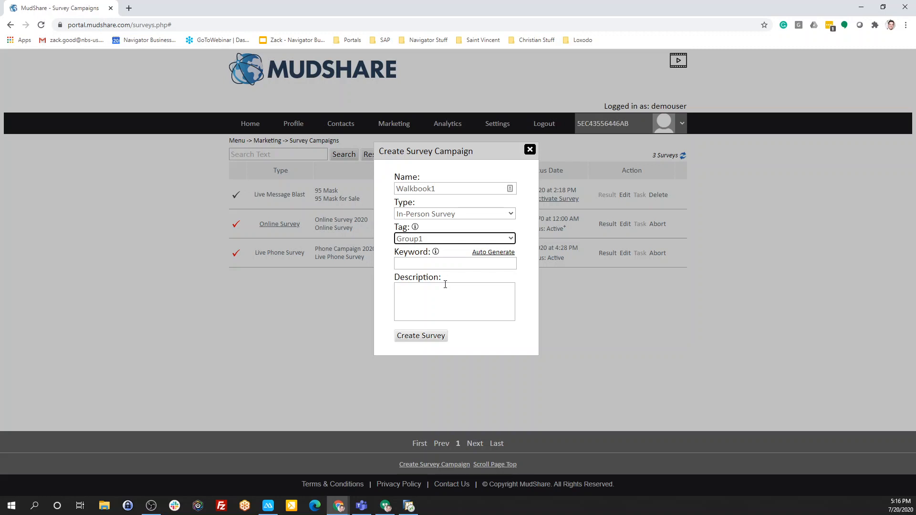
Auto-generate the keyword, enter walkbook1 as the description, and create the survey
{"action": "left_click", "coordinate": [486, 255]}
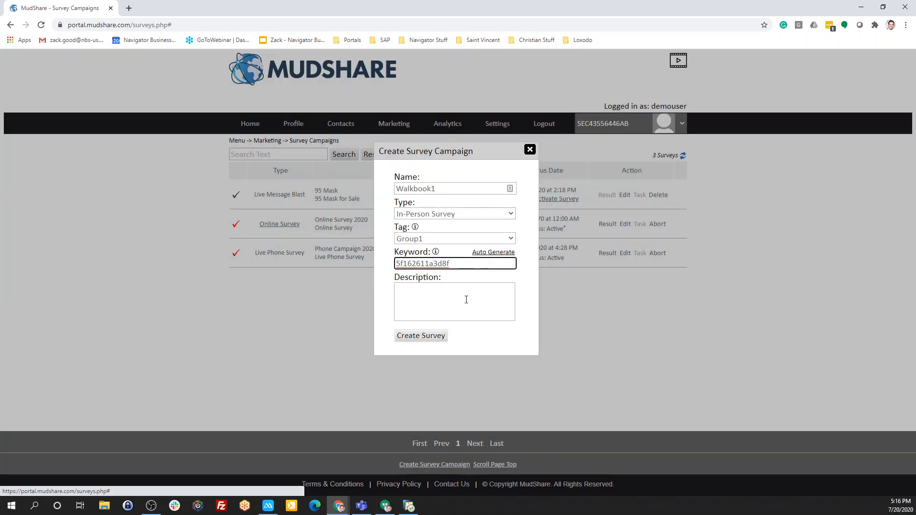
{"action": "left_click", "coordinate": [463, 311]}
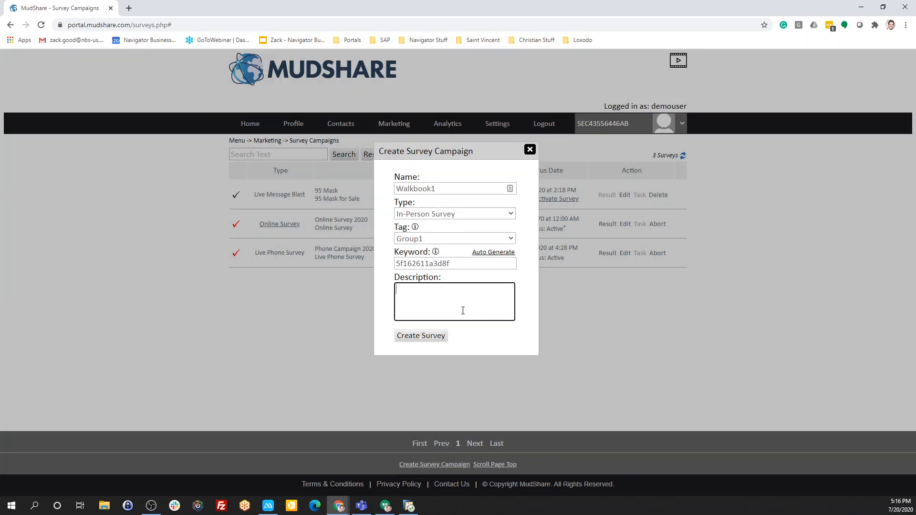
{"action": "type", "text": "walkbook1"}
{"action": "left_click", "coordinate": [421, 336]}
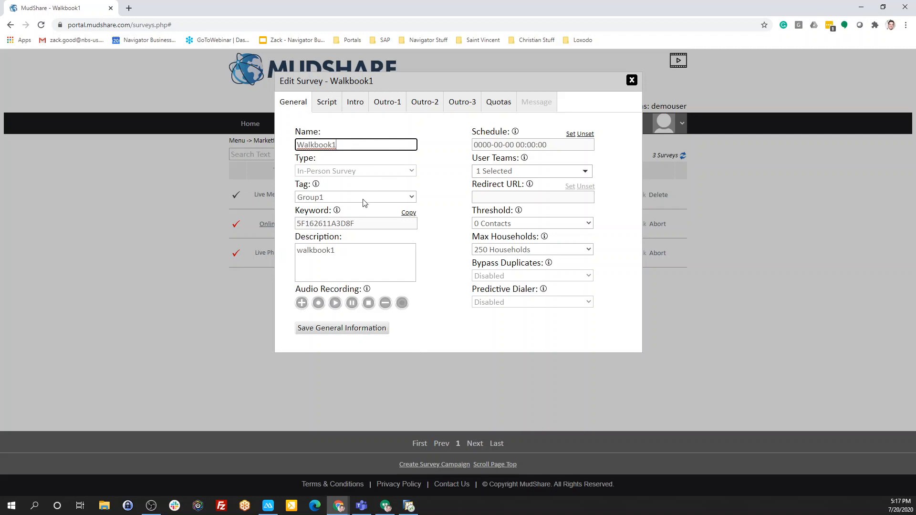
Look through the choices for user teams, threshold and max households, and save the survey's general information
{"action": "left_click", "coordinate": [341, 333]}
{"action": "left_click", "coordinate": [510, 178]}
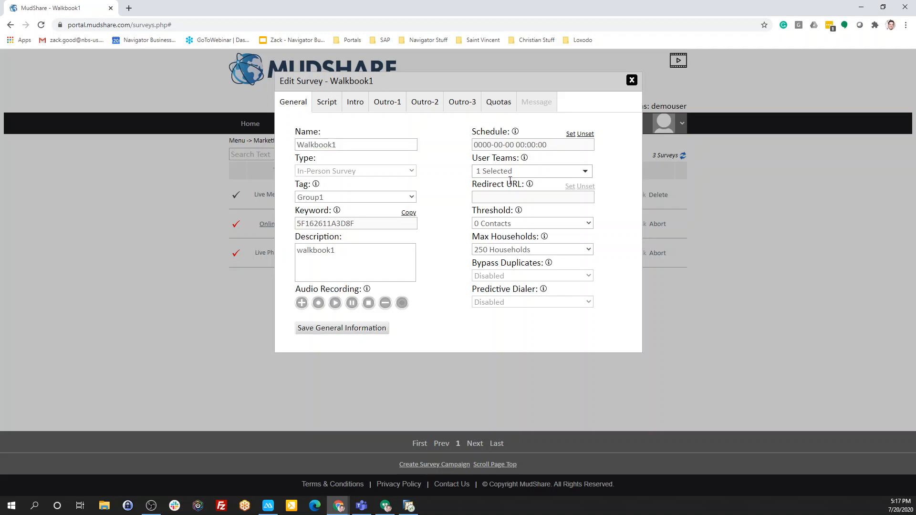
{"action": "left_click", "coordinate": [582, 174]}
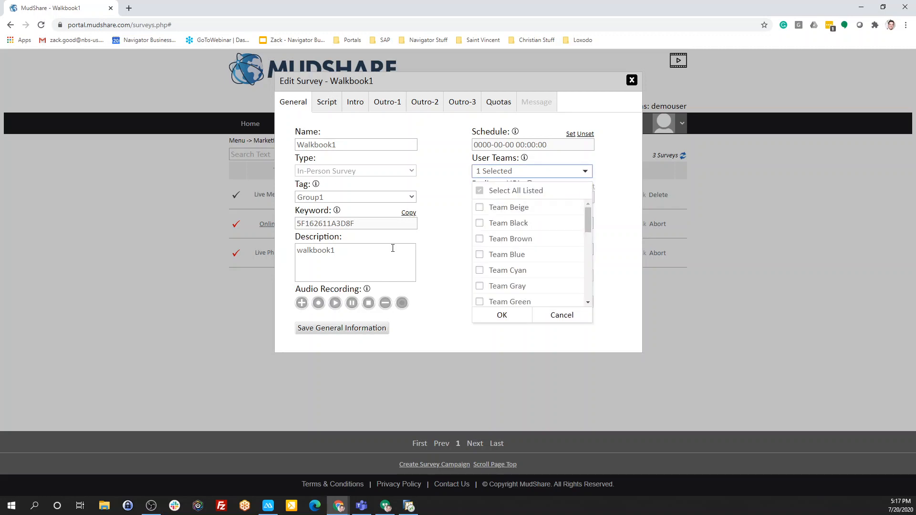
{"action": "left_click", "coordinate": [442, 230]}
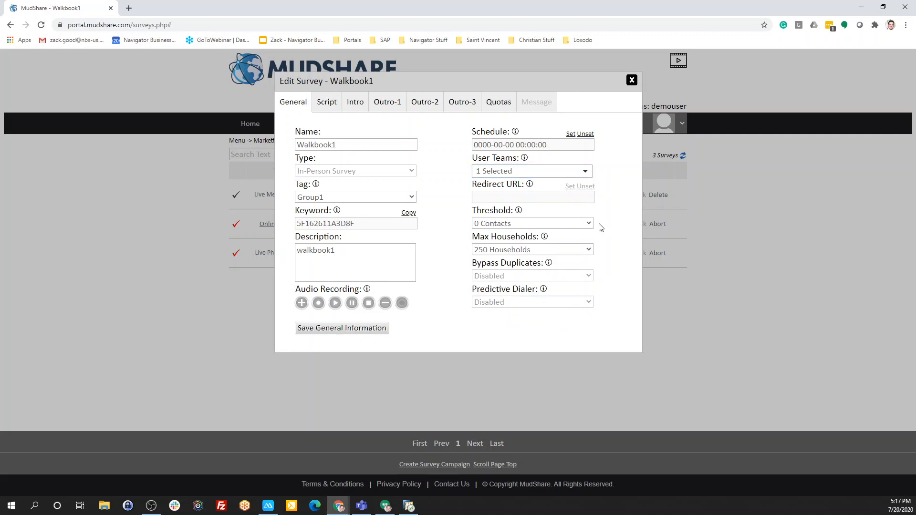
{"action": "left_click", "coordinate": [586, 224]}
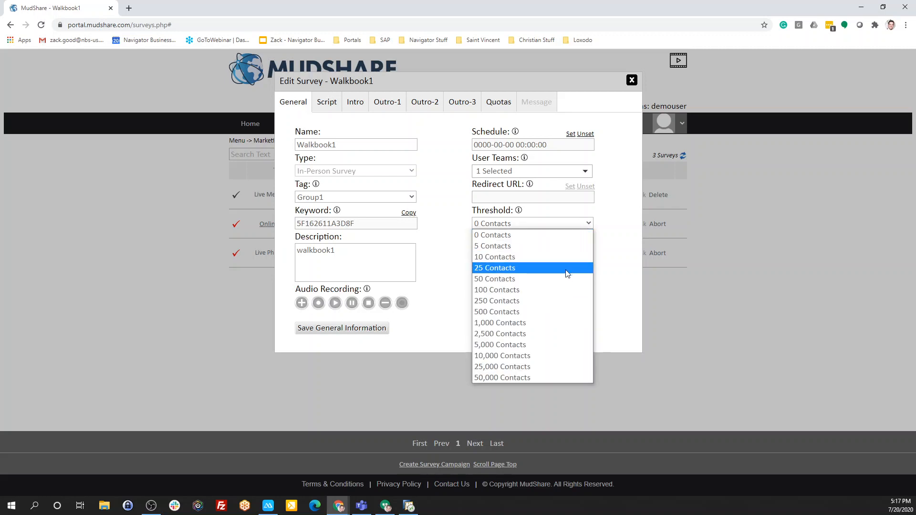
{"action": "left_click", "coordinate": [443, 246]}
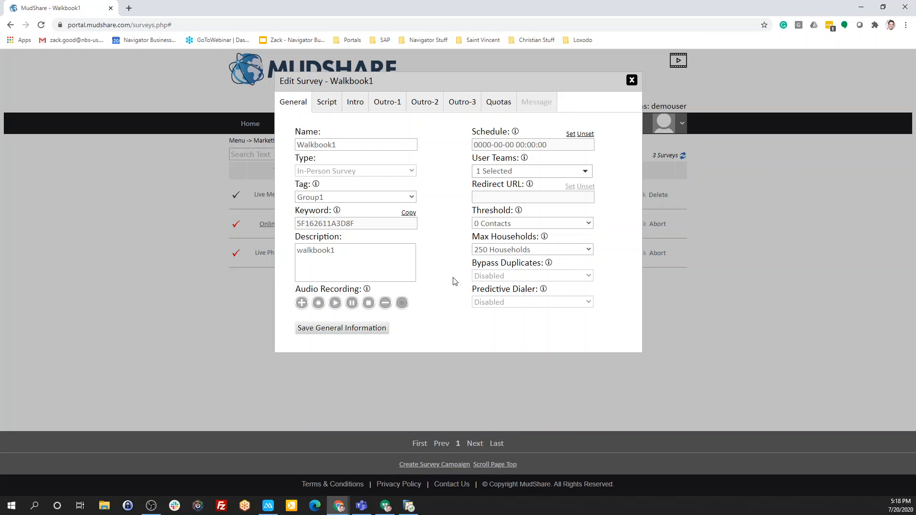
{"action": "left_click", "coordinate": [500, 254]}
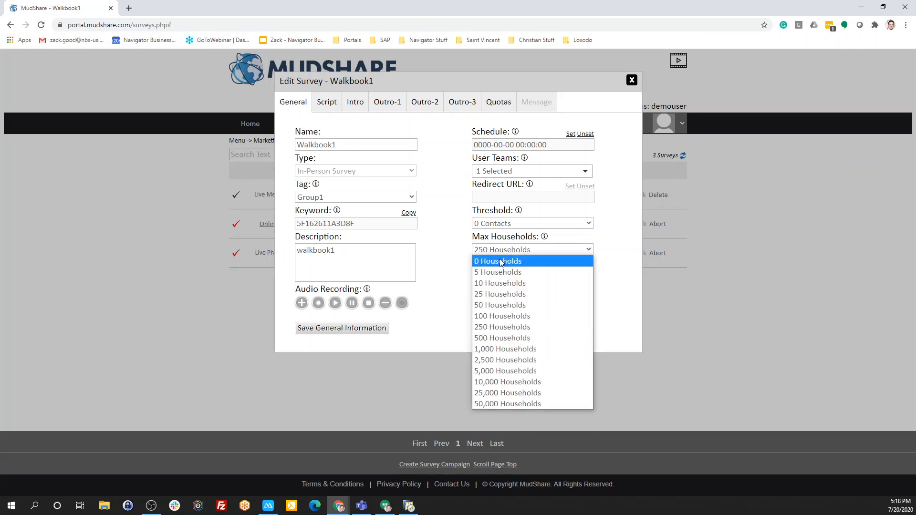
{"action": "left_click", "coordinate": [466, 253]}
{"action": "left_click", "coordinate": [509, 174]}
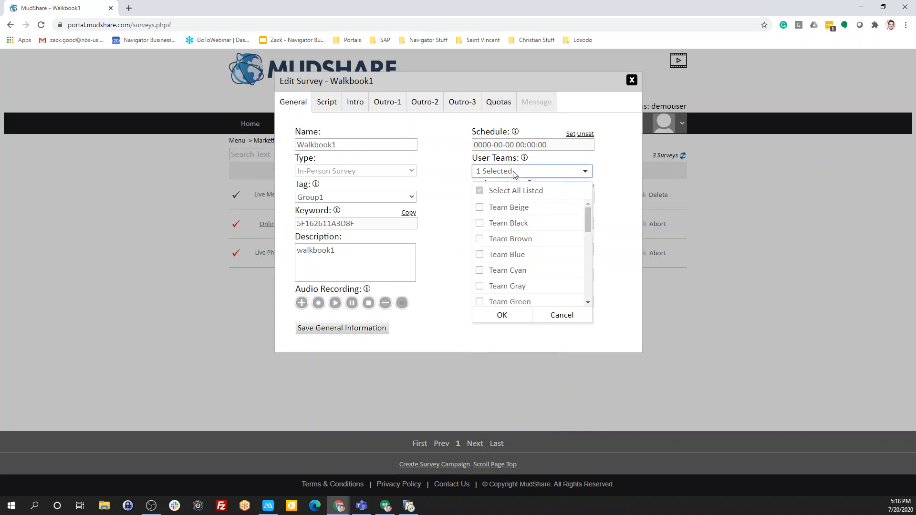
{"action": "left_click", "coordinate": [456, 253]}
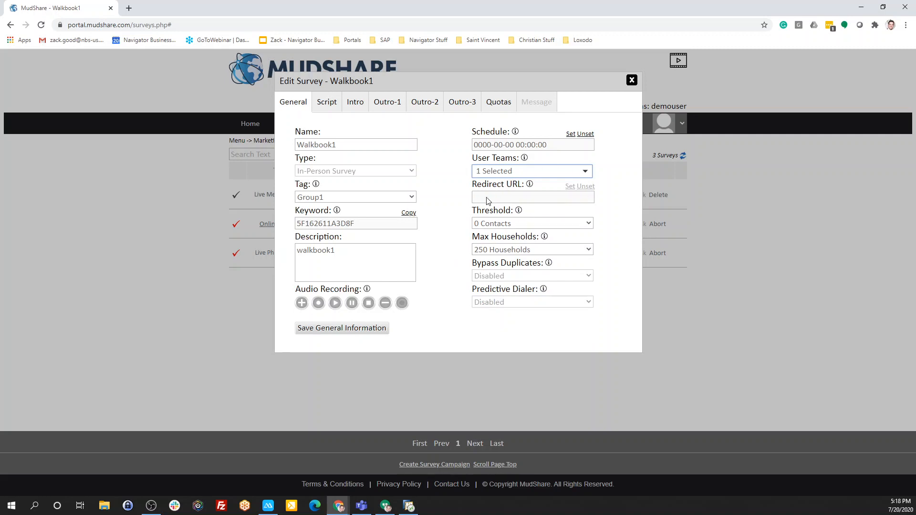
{"action": "left_click", "coordinate": [365, 329]}
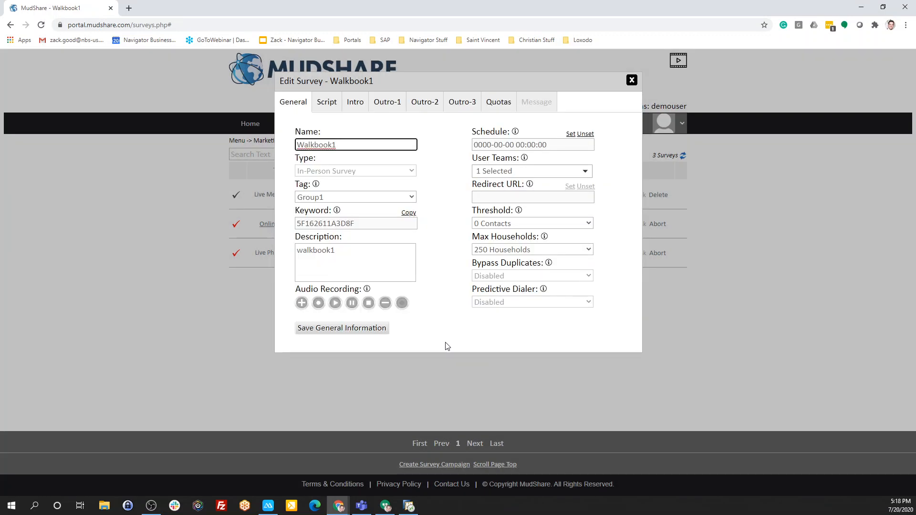
Add a question to the survey script asking whether the respondent supports the named candidate in the upcoming election
{"action": "left_click", "coordinate": [327, 102]}
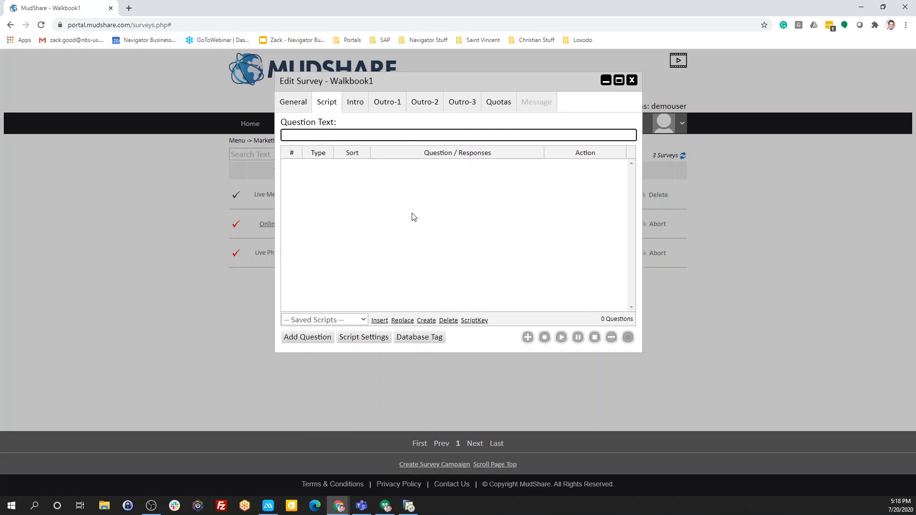
{"action": "type", "text": "Do you support John"}
{"action": "type", "text": "Smith in the upcoming elec"}
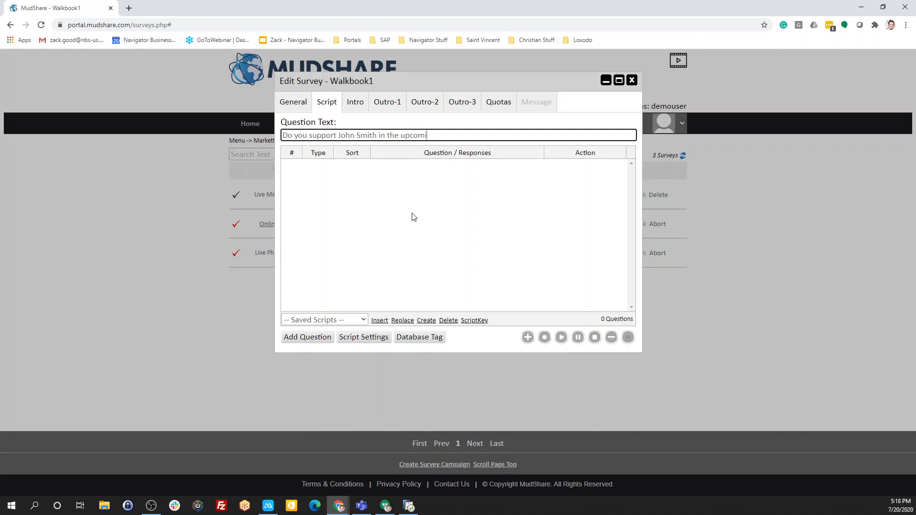
{"action": "type", "text": "tion?"}
{"action": "left_click", "coordinate": [314, 341]}
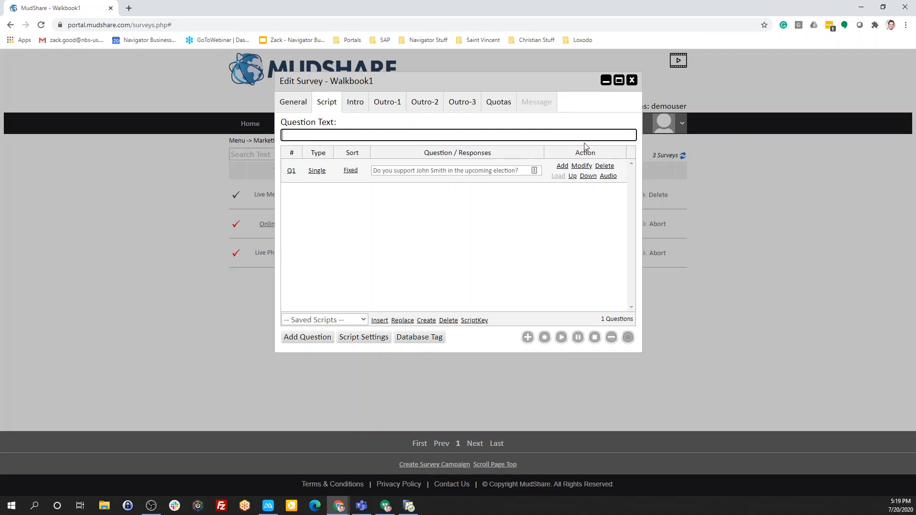
Add three blank responses under the candidate support question
{"action": "left_click", "coordinate": [562, 167]}
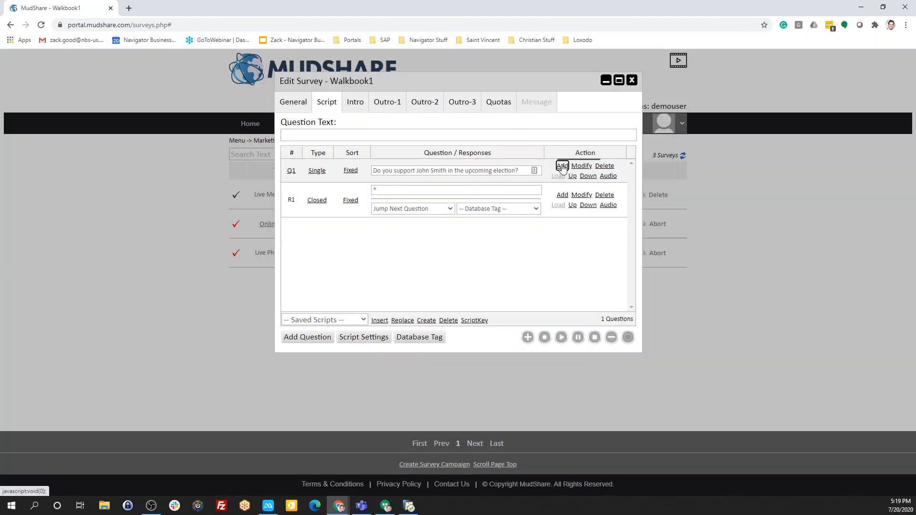
{"action": "left_click", "coordinate": [562, 167]}
{"action": "left_click", "coordinate": [562, 167]}
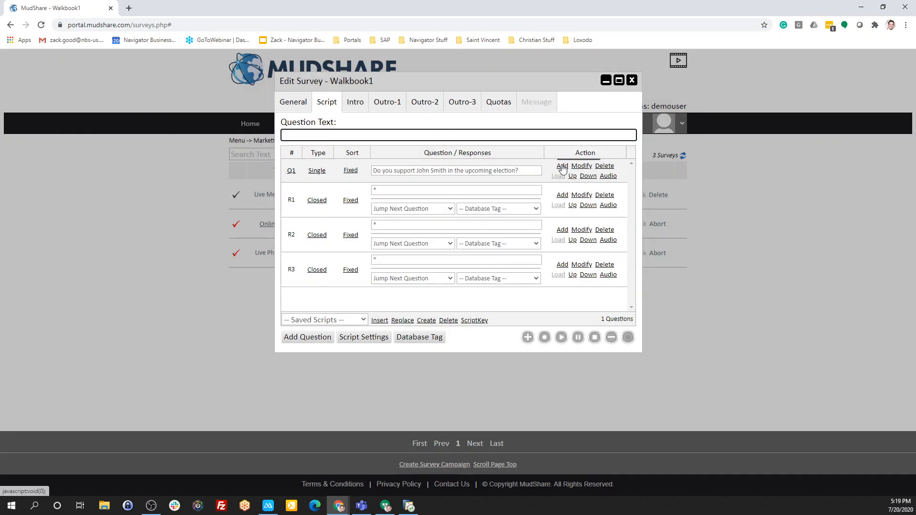
Enter Yes, No and Undecided as the texts of the three responses, saving each one
{"action": "left_click", "coordinate": [422, 190]}
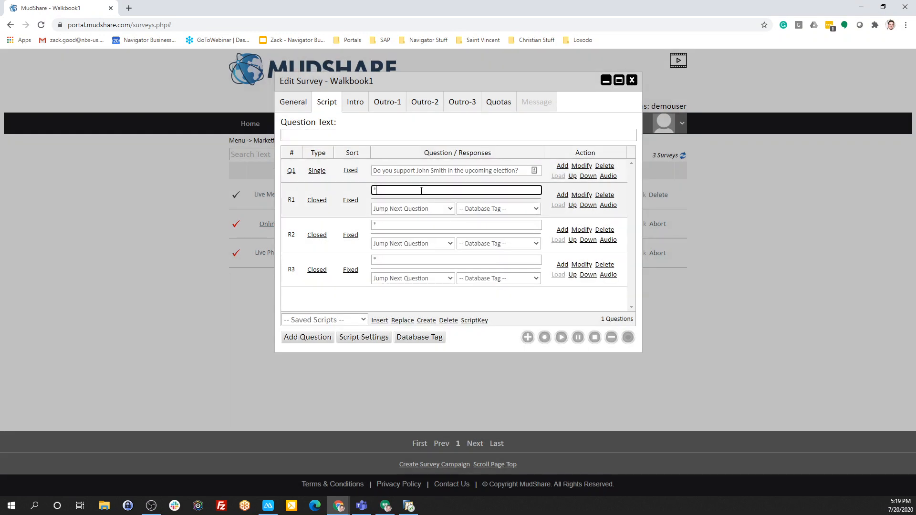
{"action": "type", "text": "YE"}
{"action": "key", "text": "BackSpace"}
{"action": "type", "text": "es"}
{"action": "left_click", "coordinate": [580, 196]}
{"action": "left_click", "coordinate": [422, 224]}
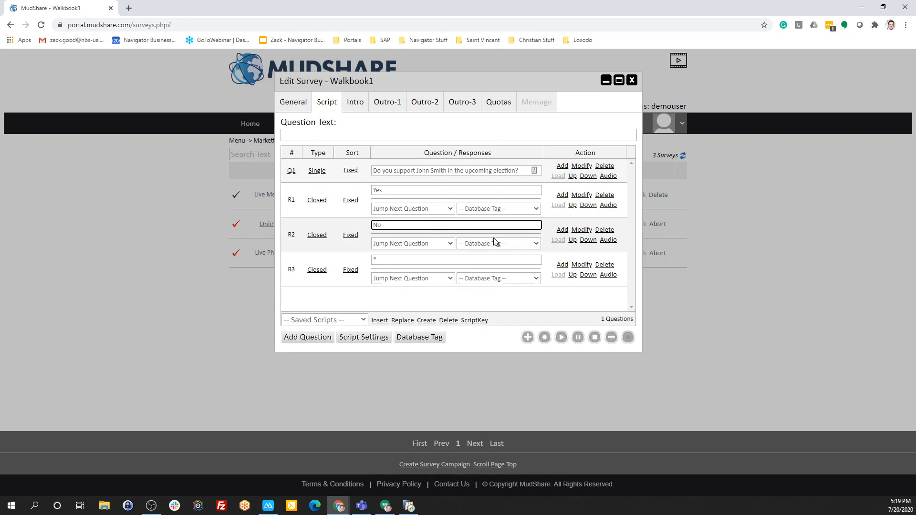
{"action": "left_click", "coordinate": [582, 230]}
{"action": "left_click", "coordinate": [426, 260]}
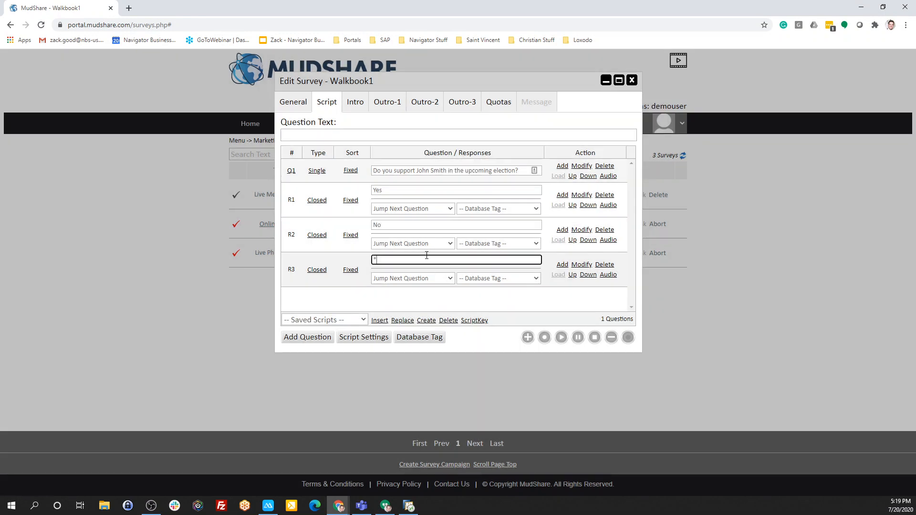
{"action": "type", "text": "Undecided"}
{"action": "left_click", "coordinate": [581, 265]}
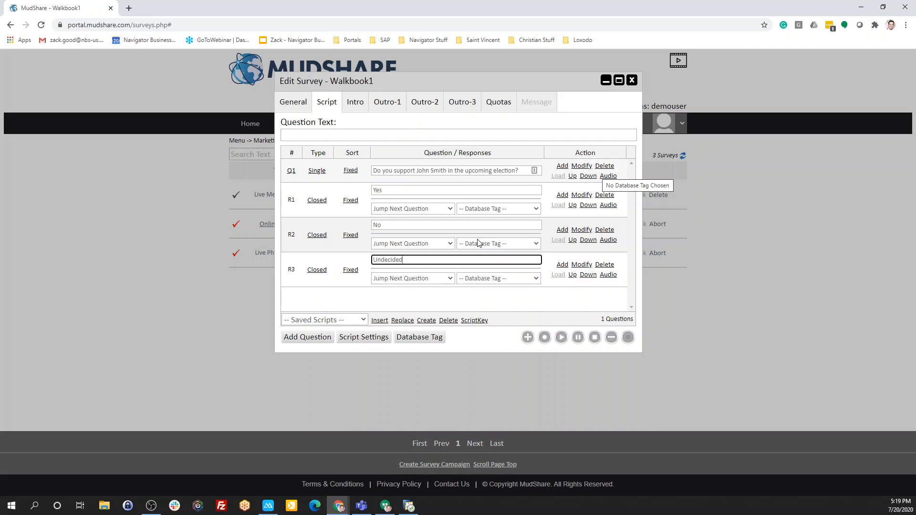
{"action": "left_click", "coordinate": [492, 210]}
{"action": "left_click", "coordinate": [576, 306]}
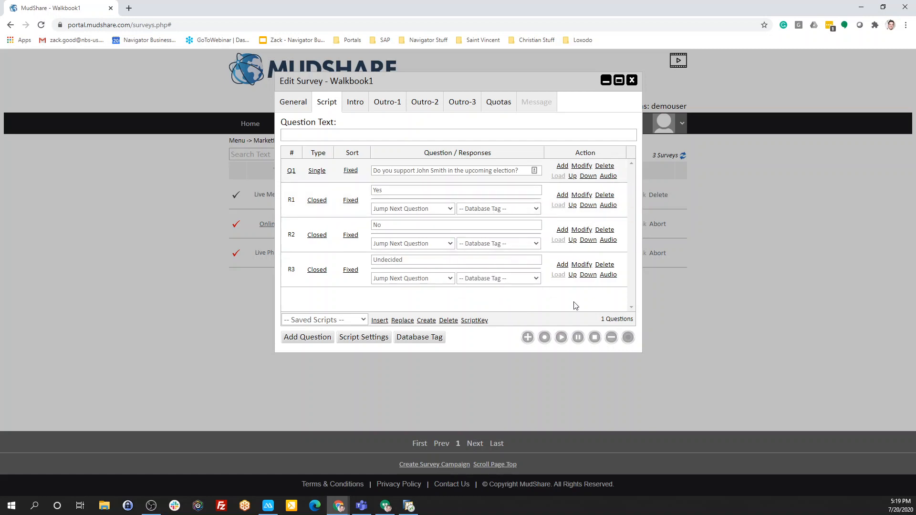
{"action": "left_click", "coordinate": [429, 337]}
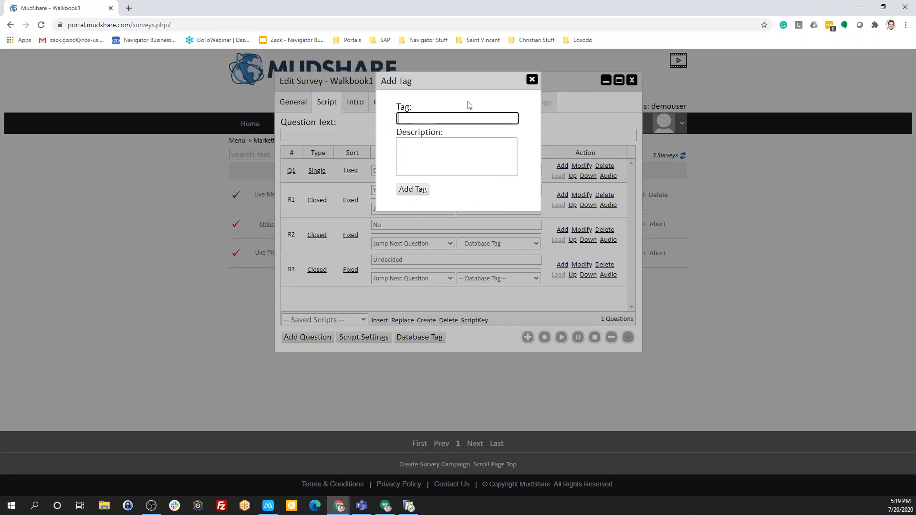
{"action": "left_click", "coordinate": [531, 79]}
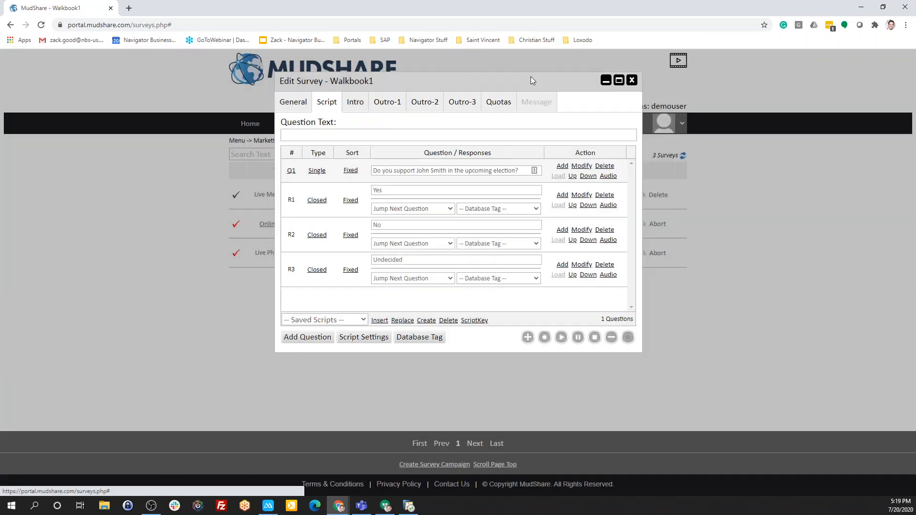
Assign the Supporter database tag to the Yes response
{"action": "left_click", "coordinate": [494, 210]}
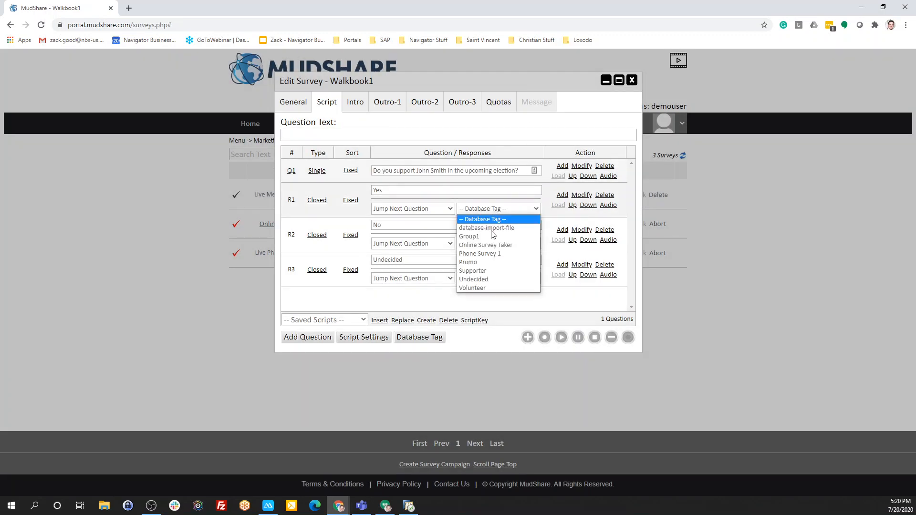
{"action": "left_click", "coordinate": [486, 271]}
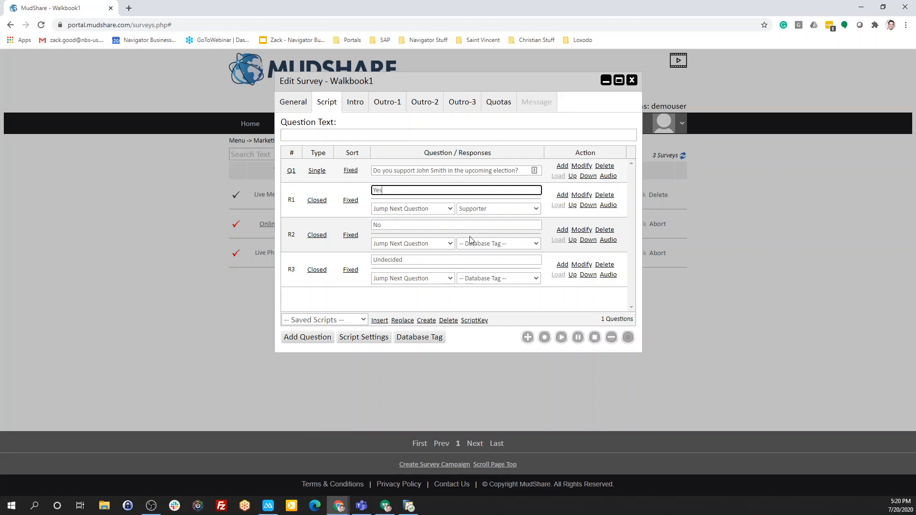
Set the No and Undecided responses of the candidate support question to jump to Outro #1, saving each one
{"action": "left_click", "coordinate": [431, 243]}
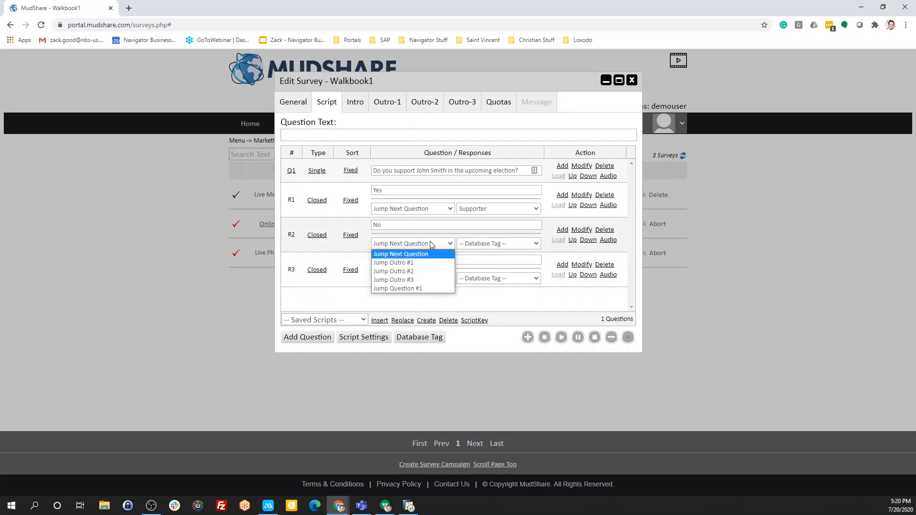
{"action": "left_click", "coordinate": [411, 263]}
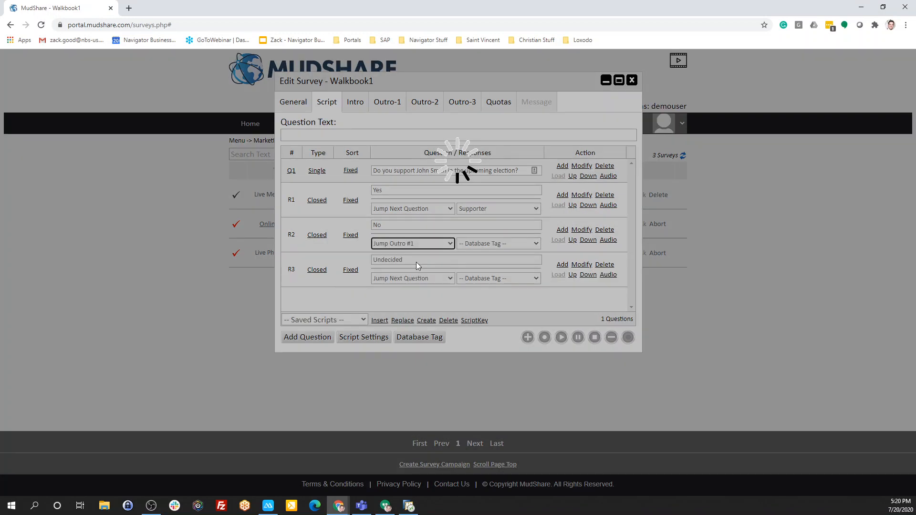
{"action": "left_click", "coordinate": [582, 229]}
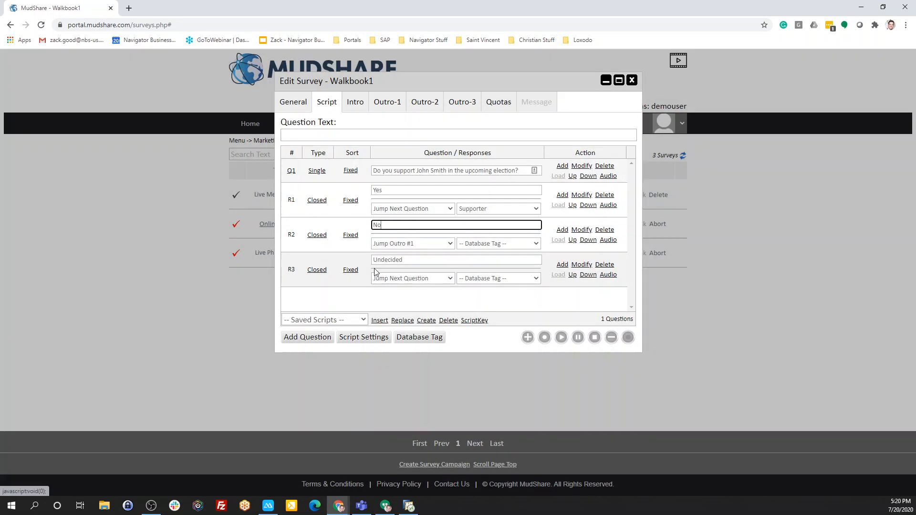
{"action": "left_click", "coordinate": [393, 279]}
{"action": "left_click", "coordinate": [392, 296]}
{"action": "left_click", "coordinate": [582, 265]}
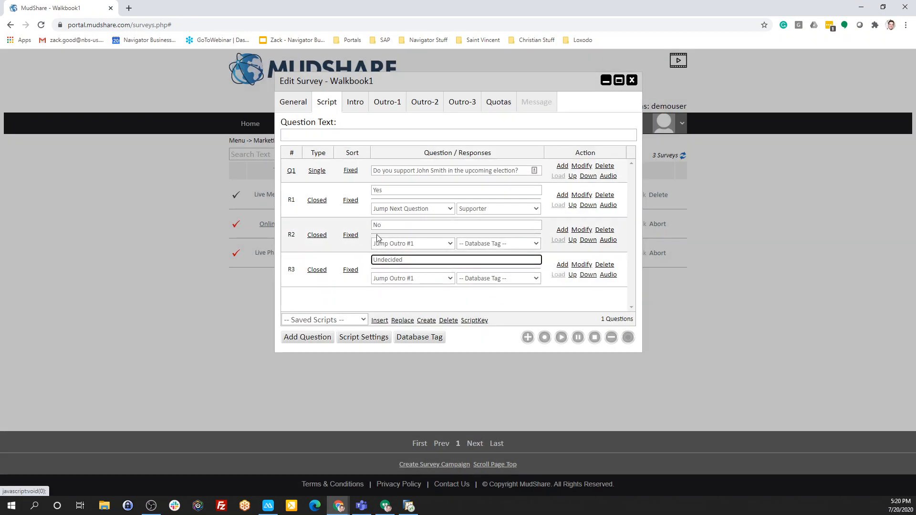
Paste the message thanking the respondent for chatting today, with the paid-for disclaimer, into Outro-1 and save it
{"action": "left_click", "coordinate": [390, 108]}
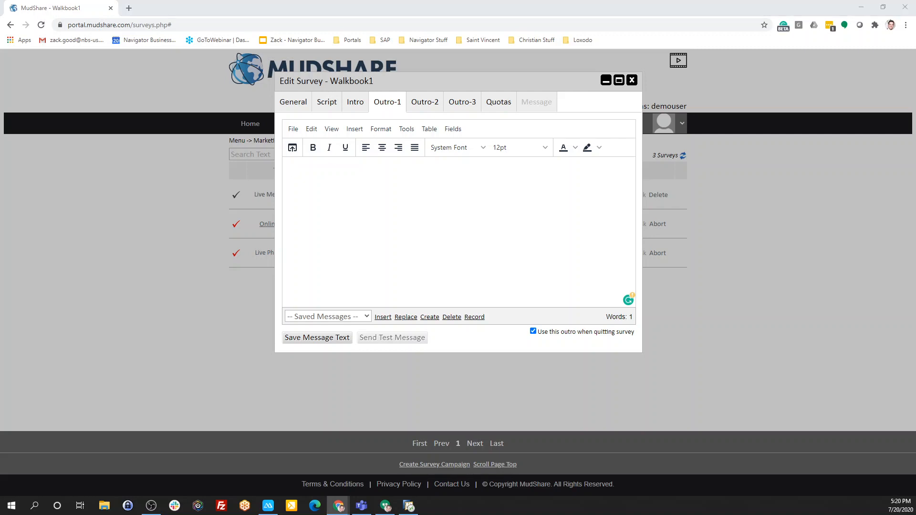
{"action": "left_click", "coordinate": [415, 227]}
{"action": "type", "text": "Thanks for taking the time to chat today. This call was paid for by john smith for congress"}
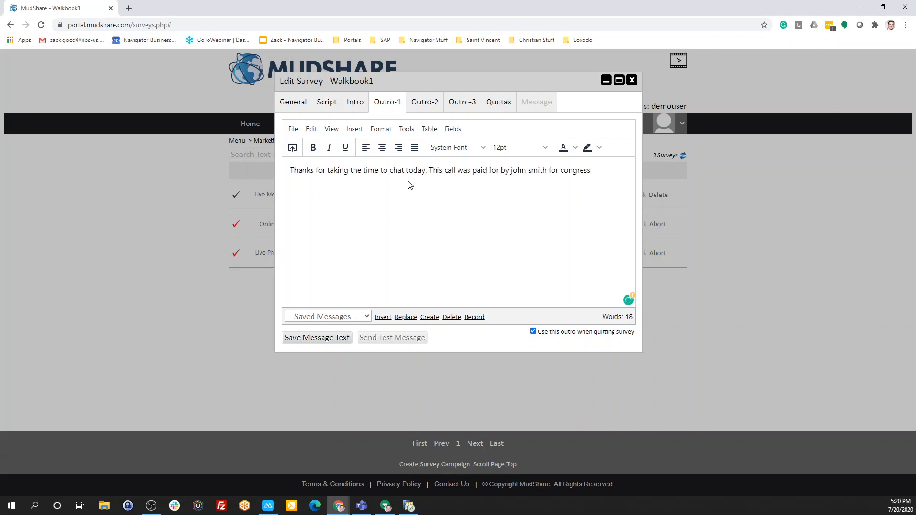
{"action": "left_click", "coordinate": [300, 340]}
Add a second question to the survey script reading "Would you like to Volunteer?"
{"action": "left_click", "coordinate": [327, 102]}
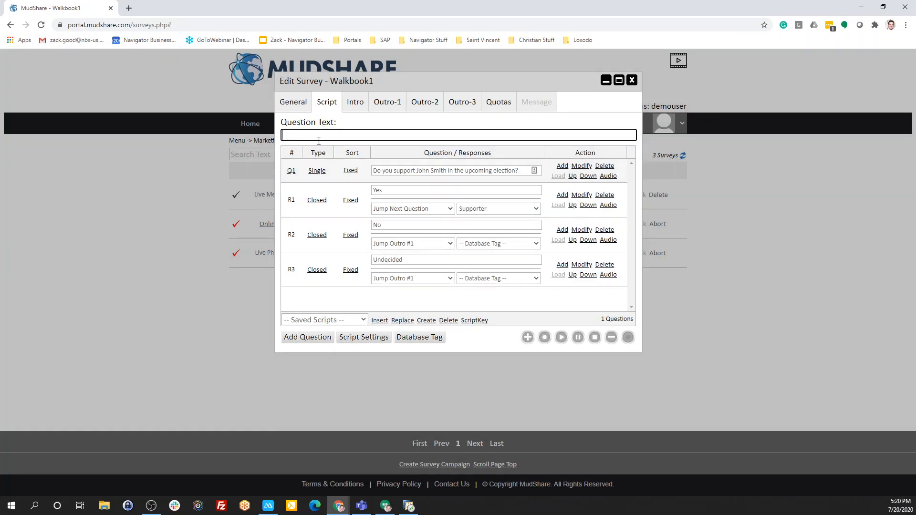
{"action": "type", "text": "Would you like to Volunteer"}
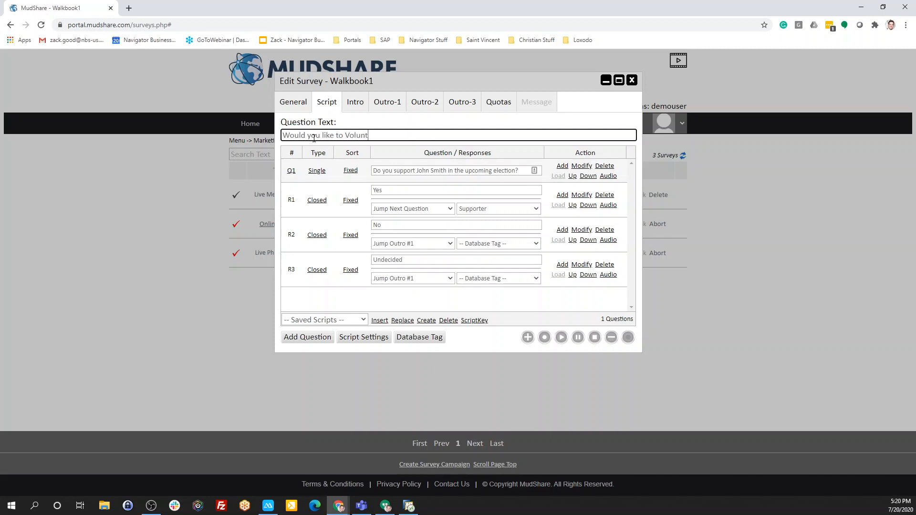
{"action": "type", "text": "?"}
{"action": "left_click", "coordinate": [308, 337]}
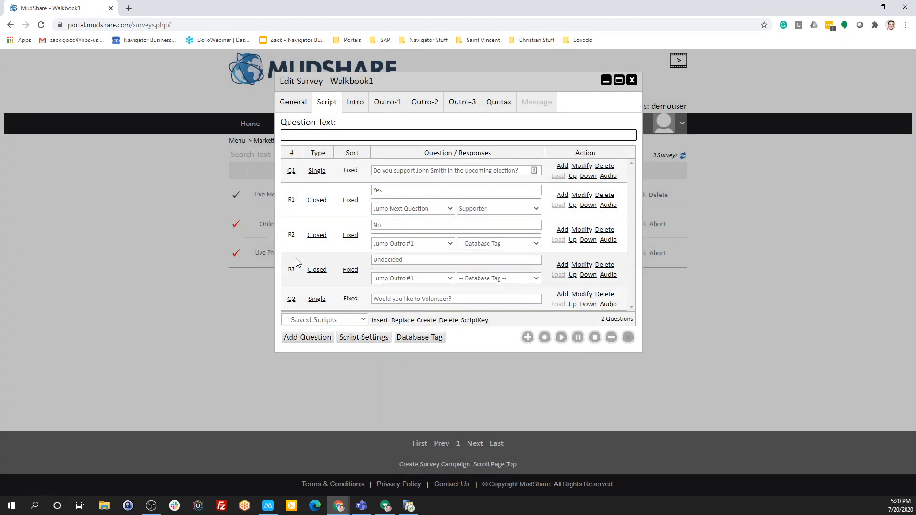
Add two responses under the volunteer question and enter Yes and No as their texts, saving each one
{"action": "left_click", "coordinate": [563, 295]}
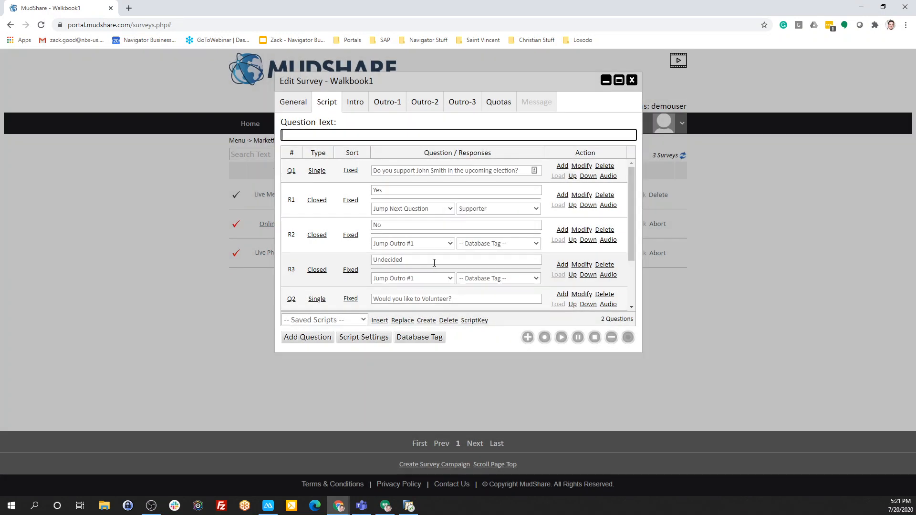
{"action": "left_click", "coordinate": [427, 260]}
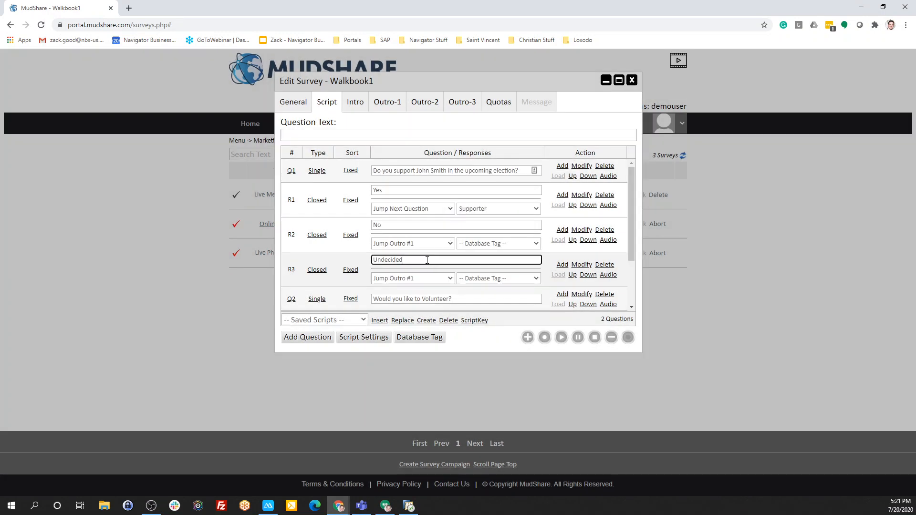
{"action": "scroll", "coordinate": [424, 257], "scroll_direction": "down", "scroll_amount": 2}
{"action": "left_click", "coordinate": [403, 250]}
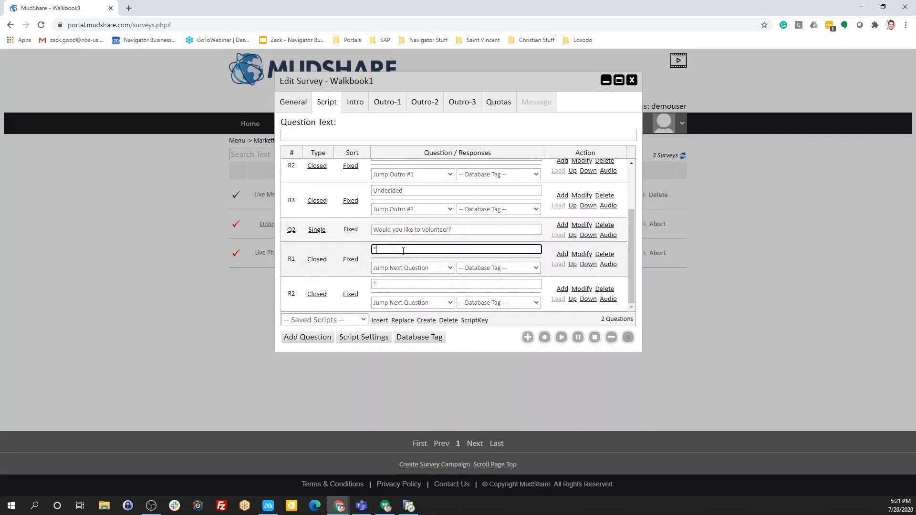
{"action": "type", "text": "Yes"}
{"action": "left_click", "coordinate": [581, 254]}
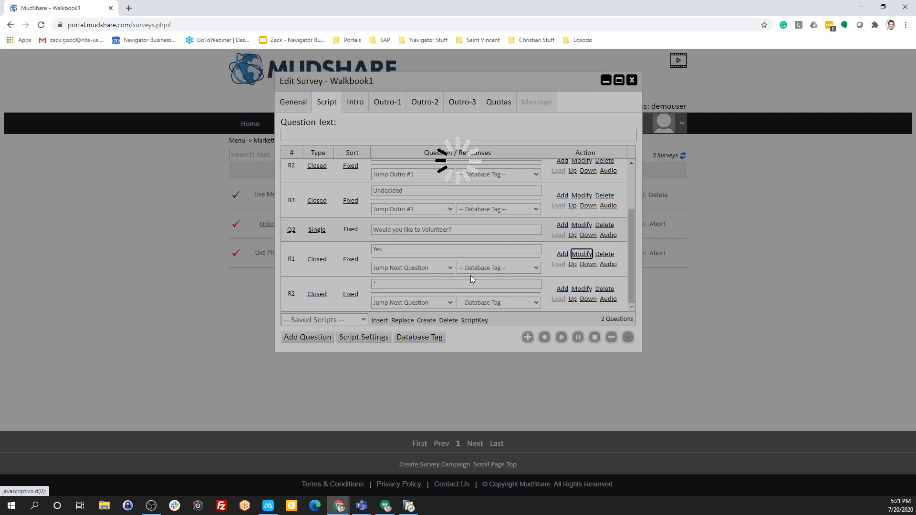
{"action": "left_click", "coordinate": [459, 282]}
{"action": "type", "text": "No"}
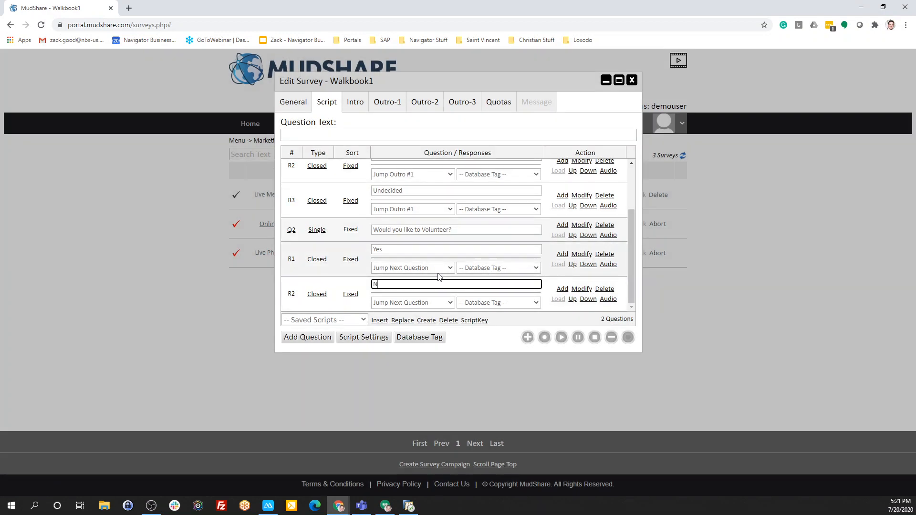
{"action": "left_click", "coordinate": [574, 290]}
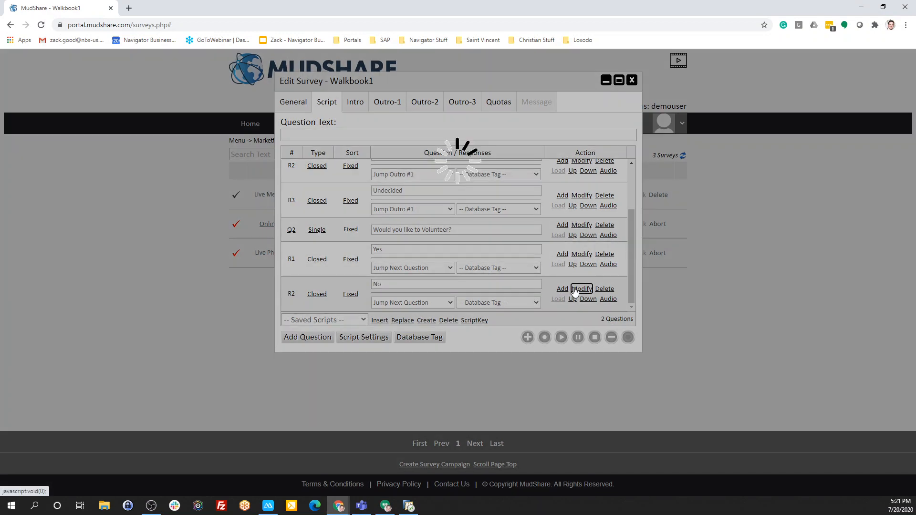
Assign the Volunteer database tag to the volunteer question's Yes response and save it
{"action": "left_click", "coordinate": [514, 273]}
{"action": "left_click", "coordinate": [482, 348]}
{"action": "left_click", "coordinate": [581, 254]}
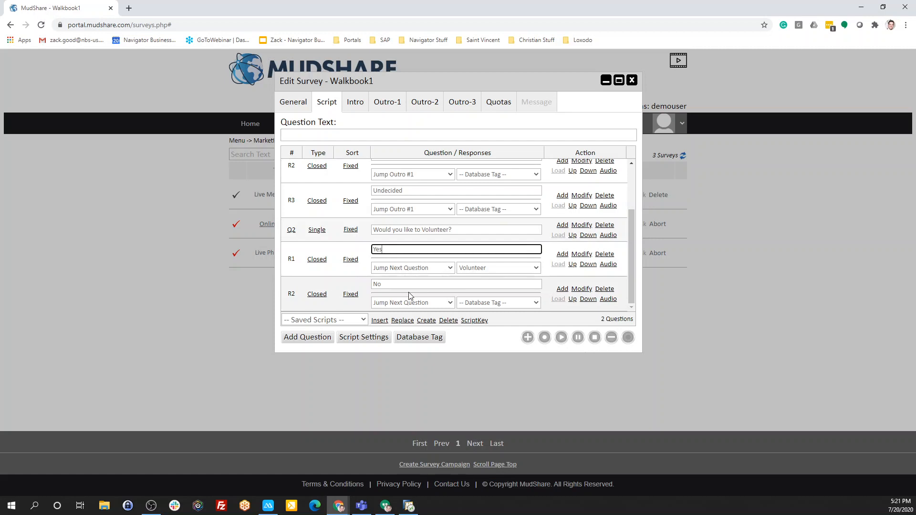
Set both the Yes and No responses of the volunteer question to jump to Outro #2
{"action": "left_click", "coordinate": [405, 268]}
{"action": "left_click", "coordinate": [407, 296]}
{"action": "left_click", "coordinate": [409, 302]}
{"action": "left_click", "coordinate": [406, 329]}
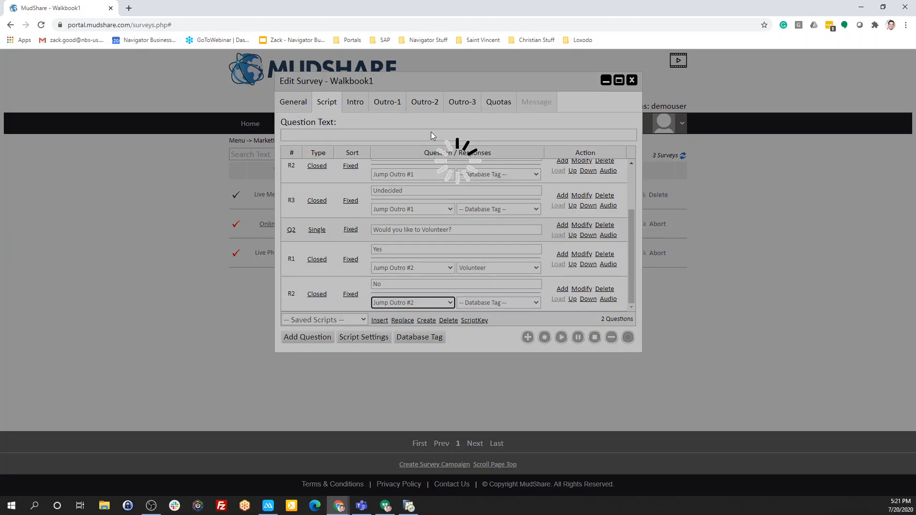
Paste the thank-you message with the November voting reminder and paid-for disclaimer into Outro-2 and save it
{"action": "left_click", "coordinate": [422, 103]}
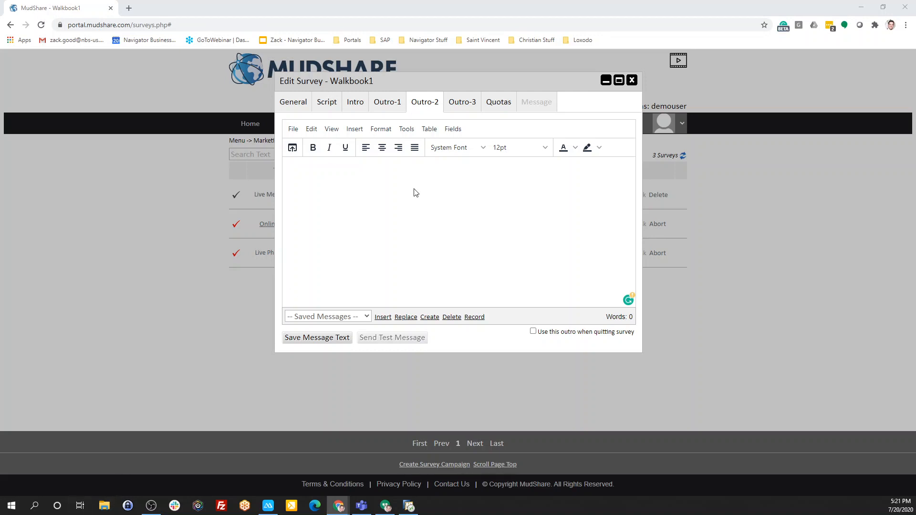
{"action": "type", "text": "Thanks for taking the time to chat today, and please do not forget to vote in November! This call was paid for by john smith for congress"}
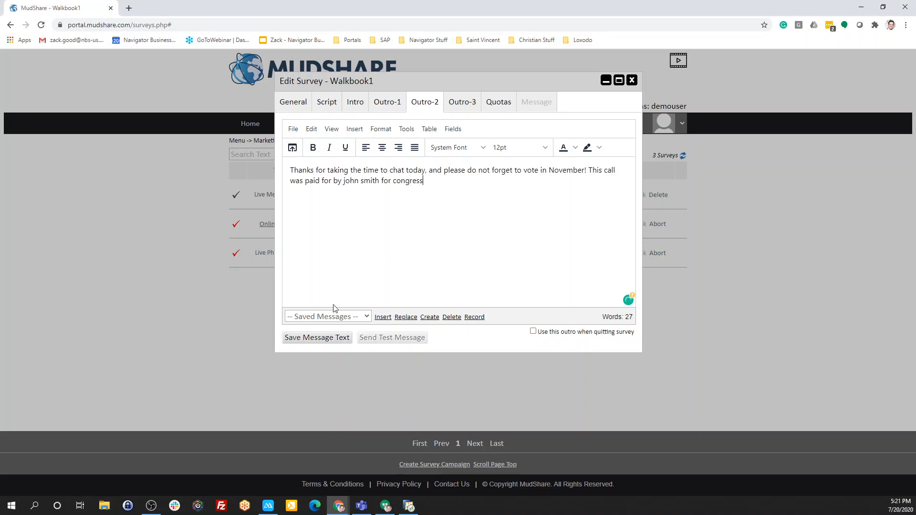
{"action": "left_click", "coordinate": [334, 337]}
Write and save an intro message introducing a volunteer for the candidate and asking "Do you have time to take today's survey?"
{"action": "left_click", "coordinate": [365, 106]}
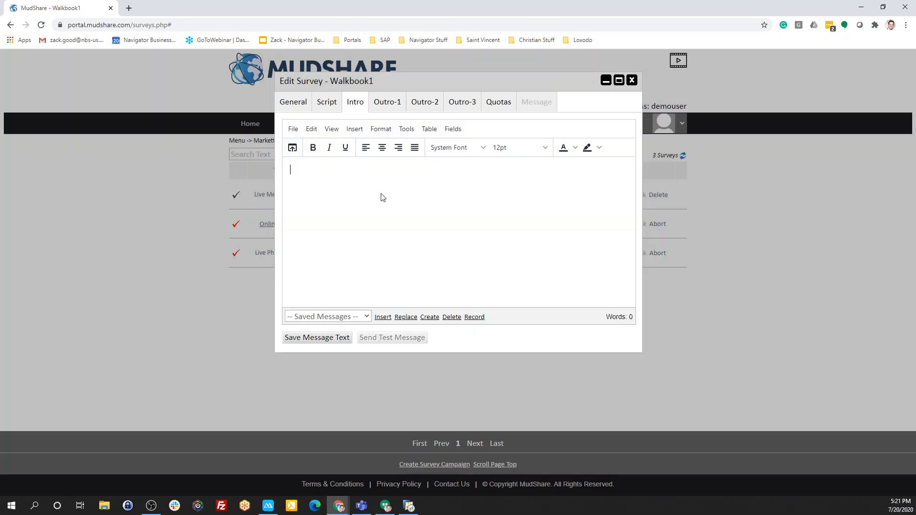
{"action": "type", "text": "Hello, I am a volunteer for John Smith "}
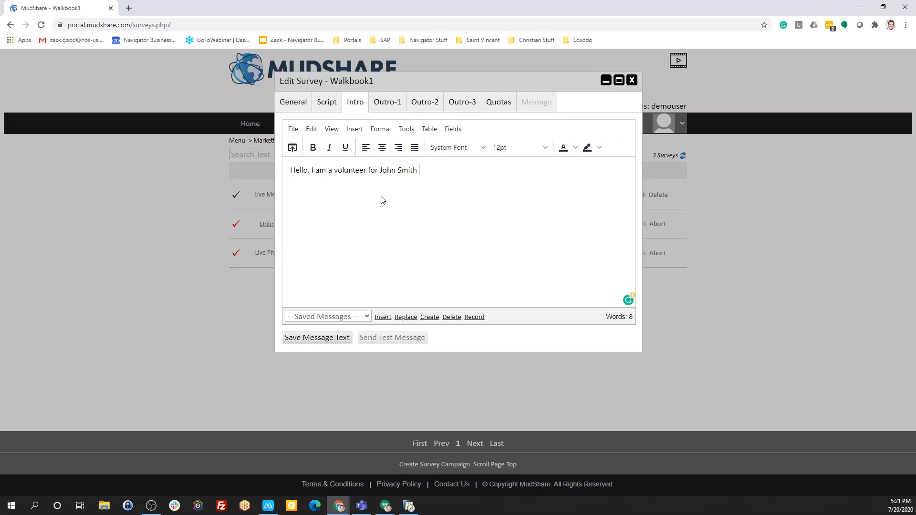
{"action": "type", "text": ". Do you have time to take todays survey?"}
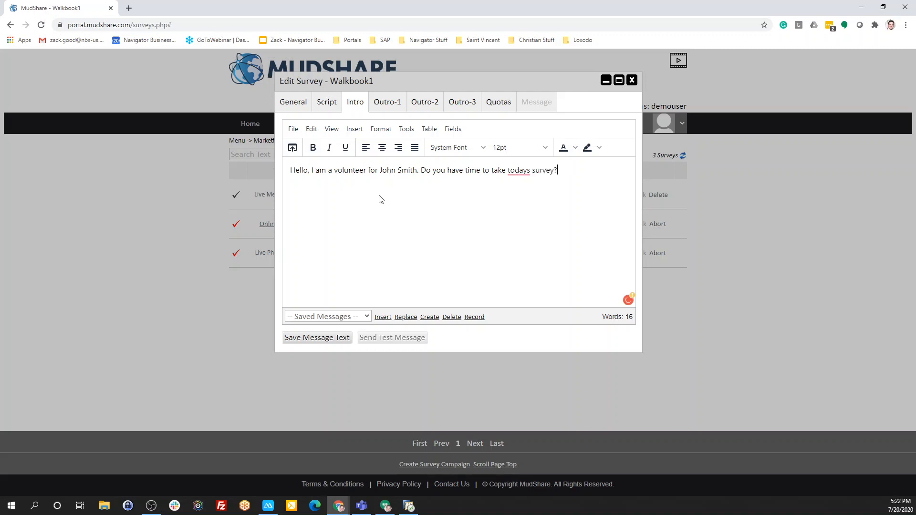
{"action": "left_click", "coordinate": [516, 184]}
{"action": "left_click", "coordinate": [316, 338]}
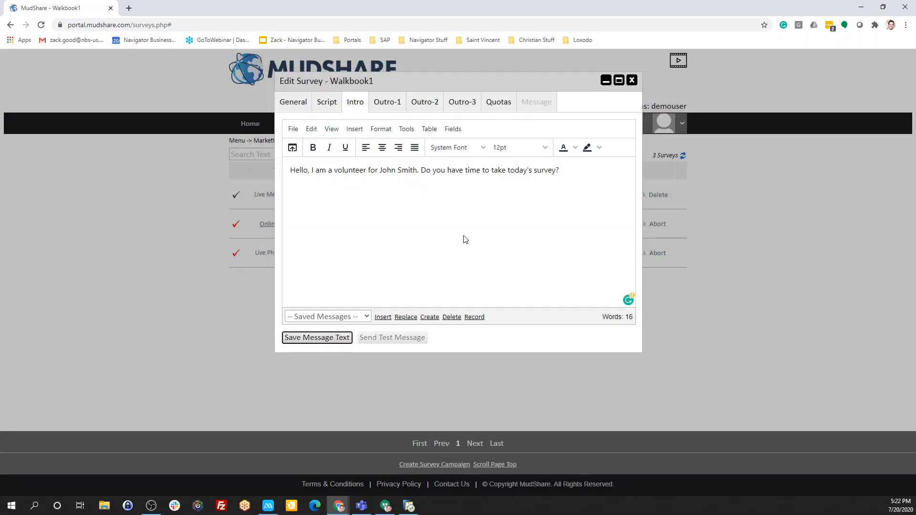
Review the survey's Outro-2, Outro-1 and intro messages, its script and its general settings
{"action": "left_click", "coordinate": [437, 102]}
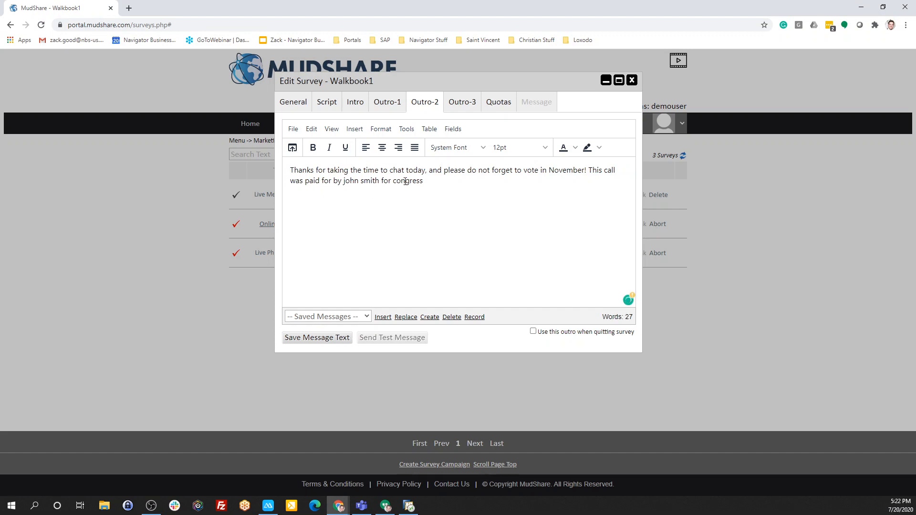
{"action": "left_click", "coordinate": [394, 98]}
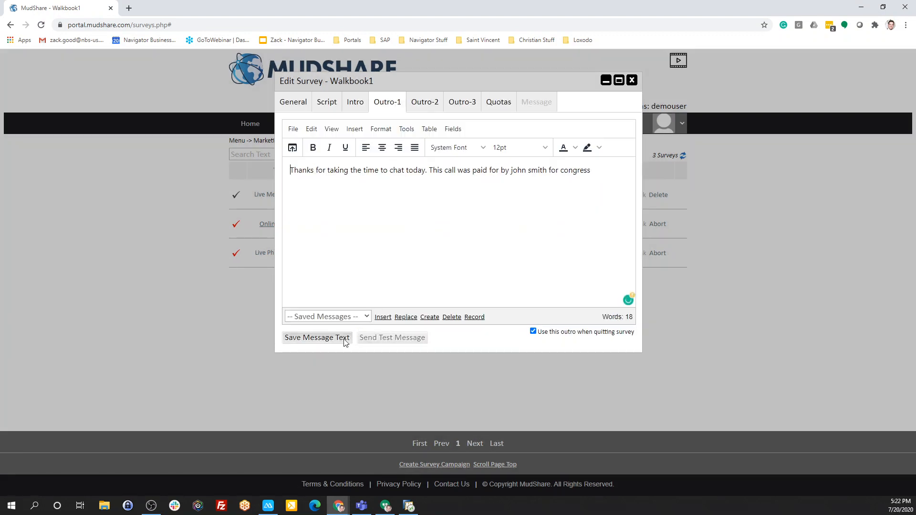
{"action": "left_click", "coordinate": [356, 103]}
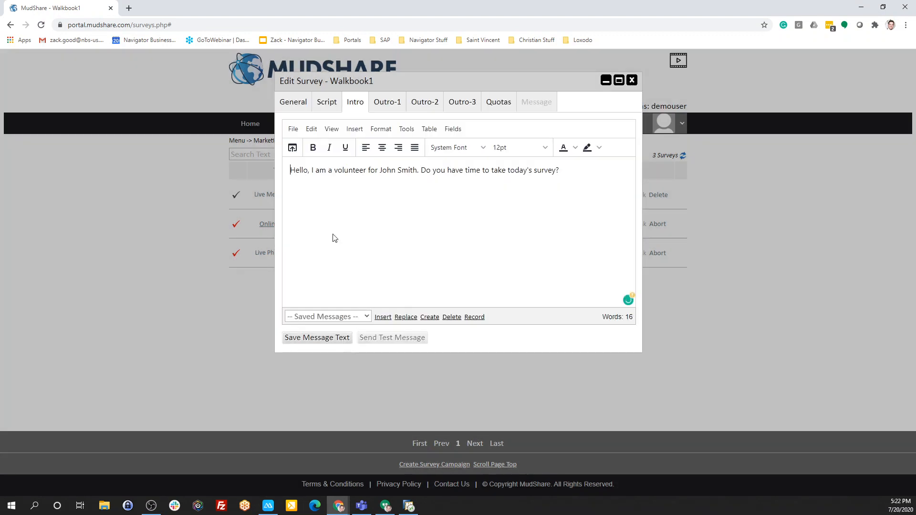
{"action": "left_click", "coordinate": [324, 102]}
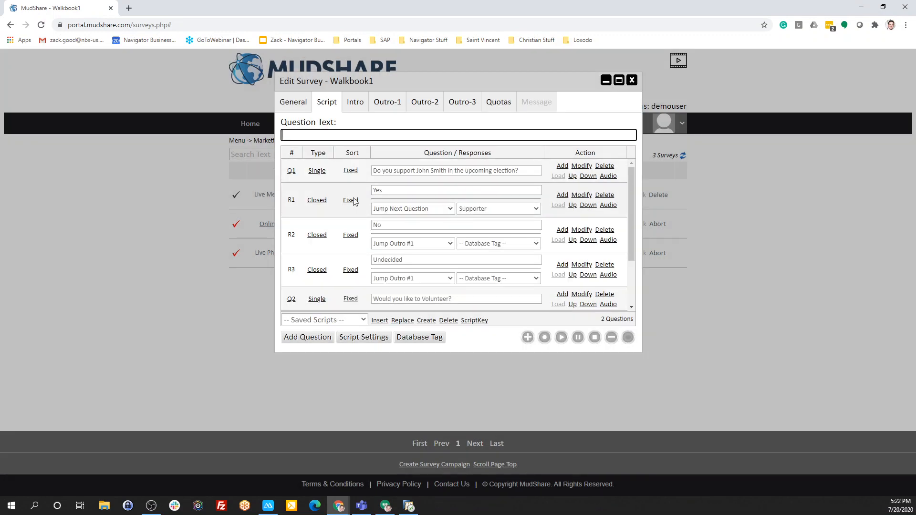
{"action": "left_click", "coordinate": [292, 99]}
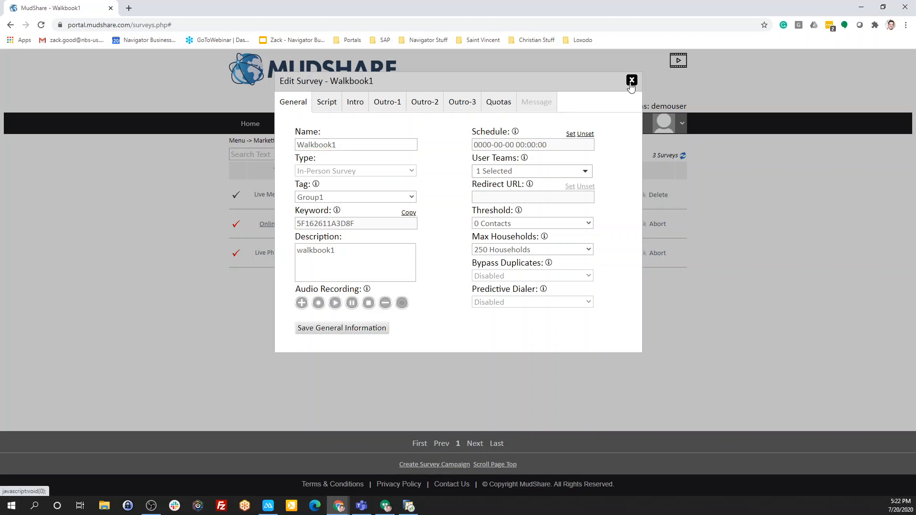
Close the survey editor and activate the Walkbook1 in-person survey campaign, confirming the activation
{"action": "left_click", "coordinate": [631, 80]}
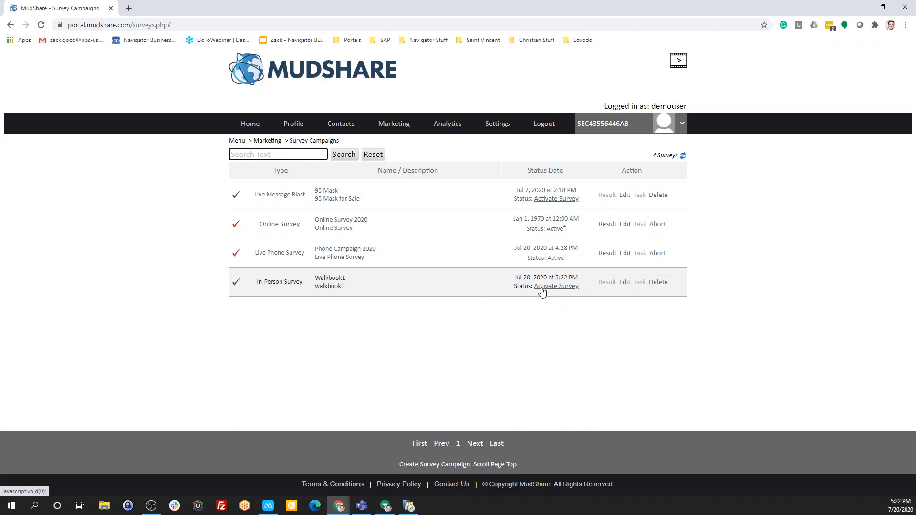
{"action": "left_click", "coordinate": [543, 288]}
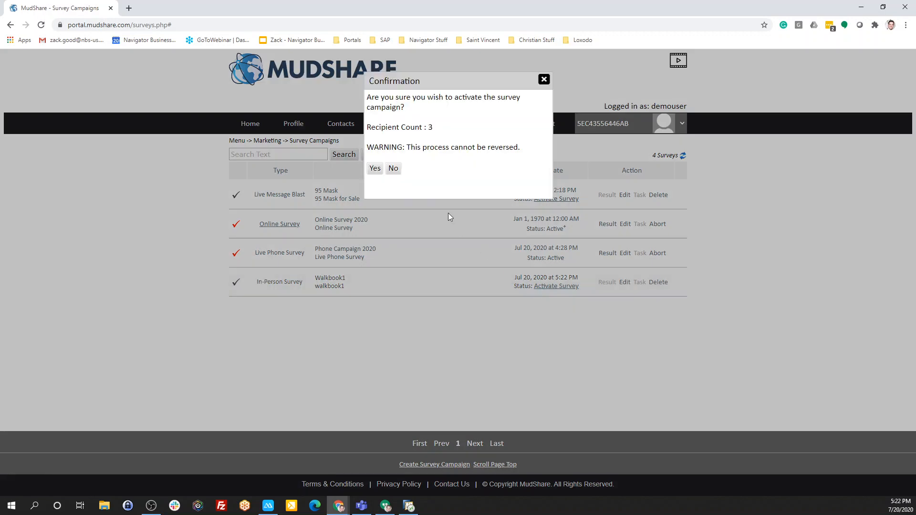
{"action": "left_click", "coordinate": [375, 169]}
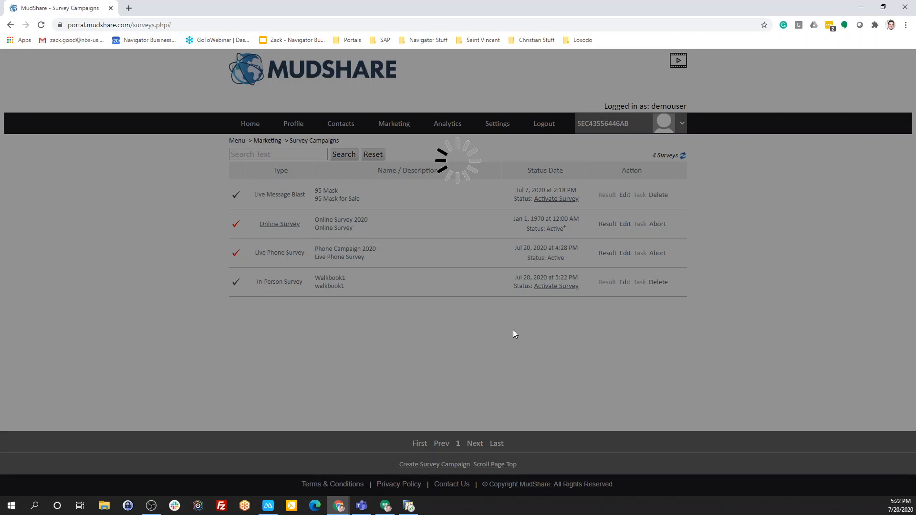